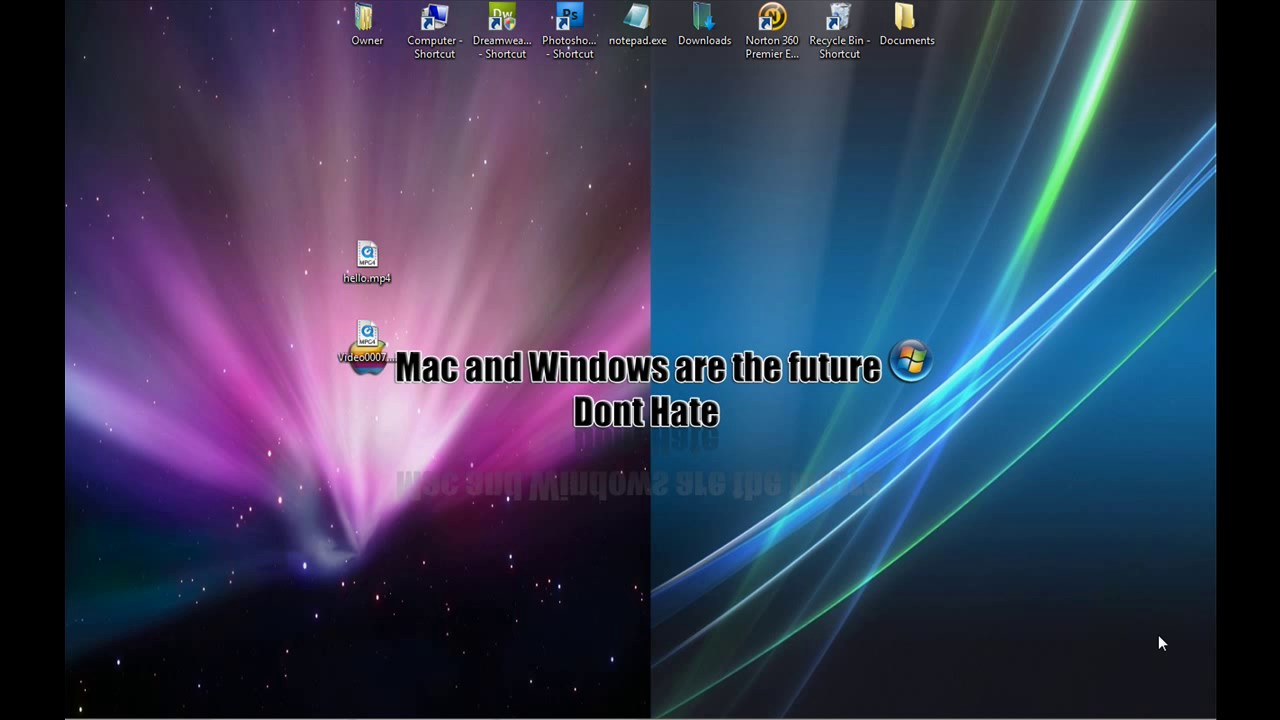
Try to open the hello.mp4 video from the desktop and dismiss the error message
drag(276, 230, 456, 435)
double_click(370, 279)
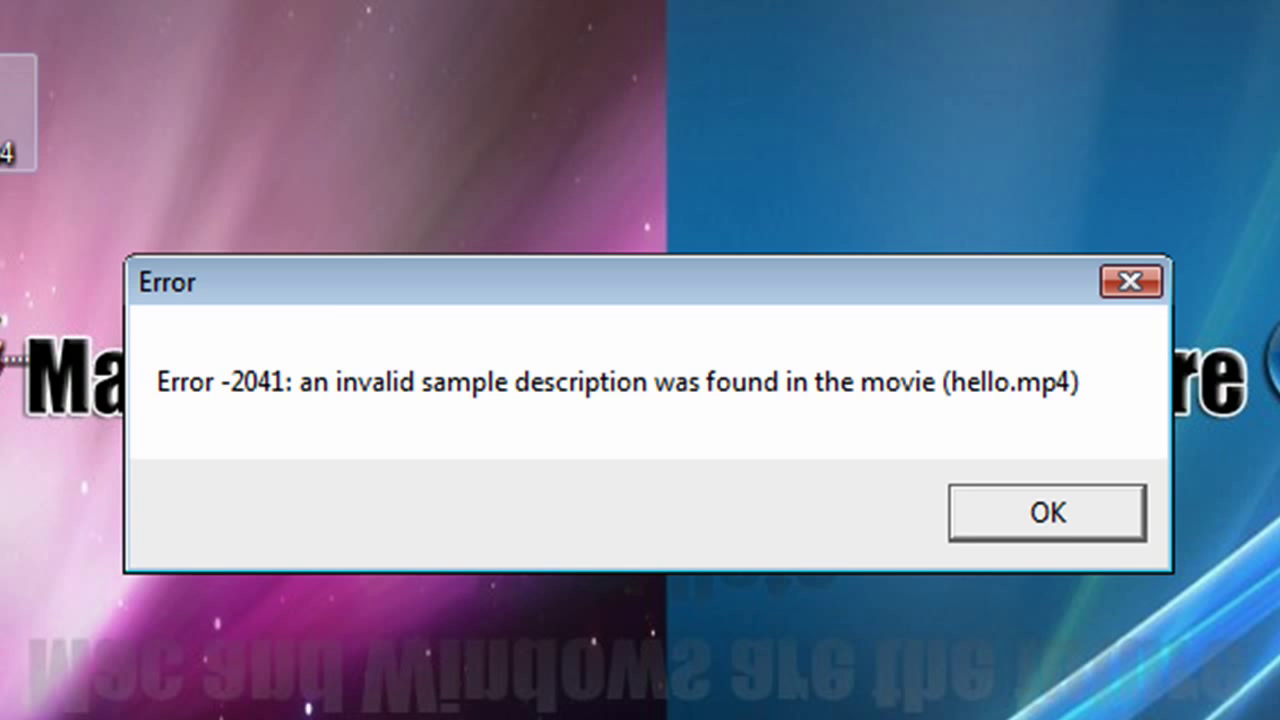
click(1087, 506)
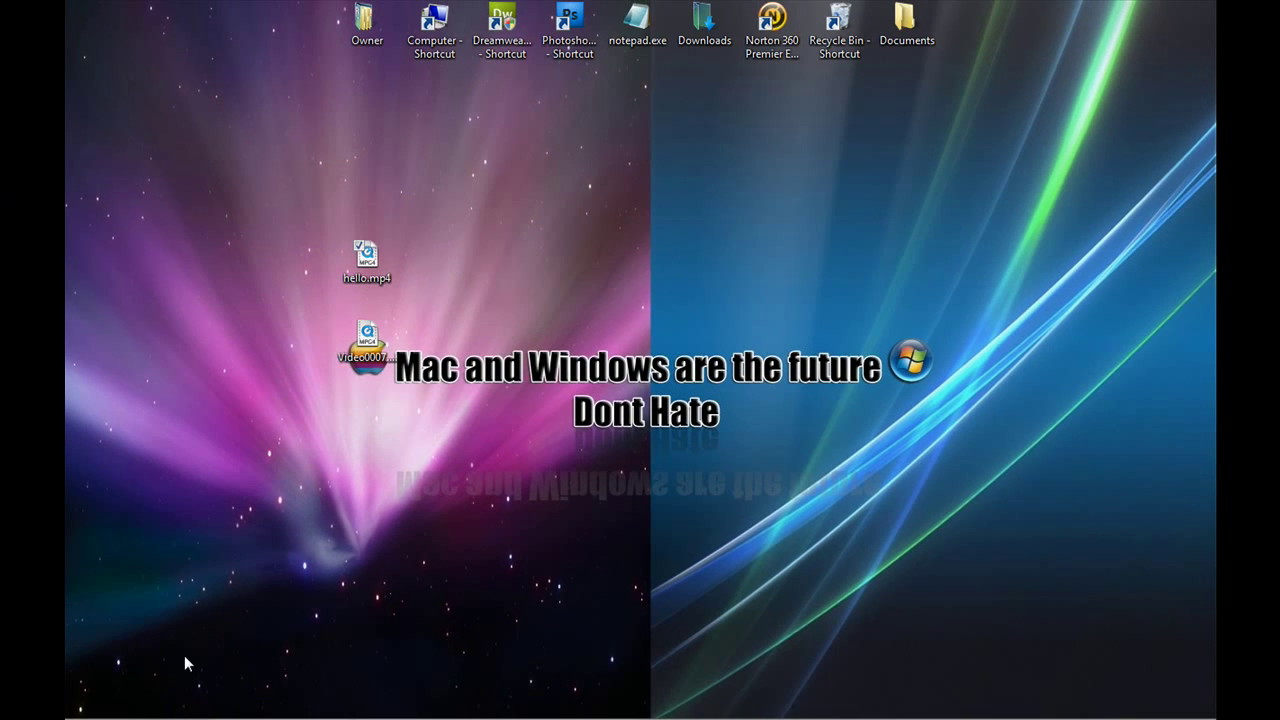
Open Folder Options from Local Disk (C:), check the view setting for hiding extensions of known file types, accept, and close the folder window
click(88, 708)
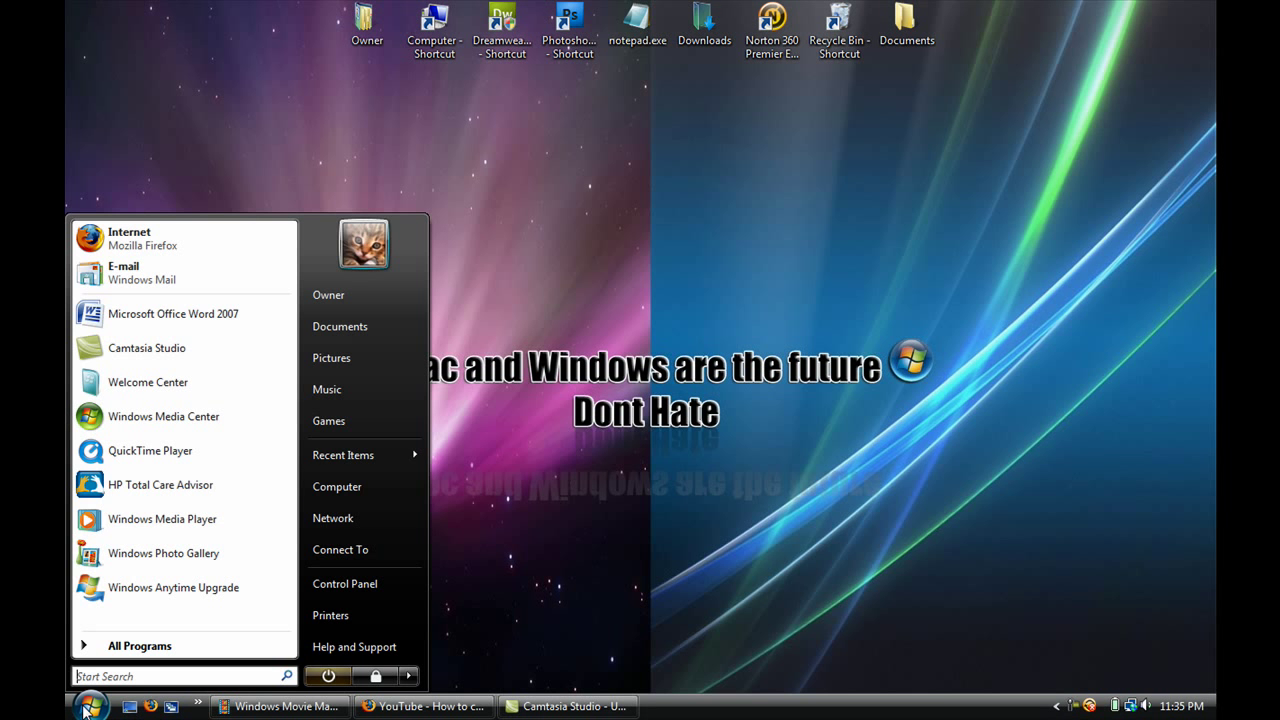
click(366, 488)
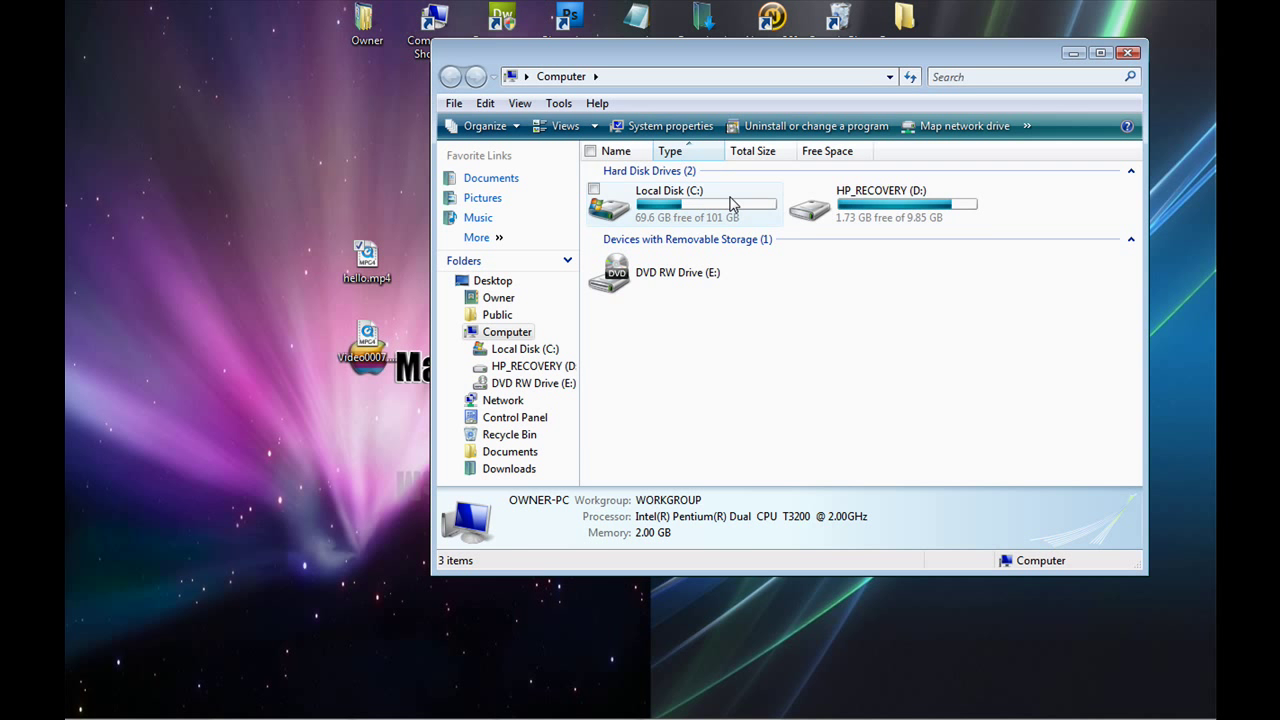
double_click(730, 204)
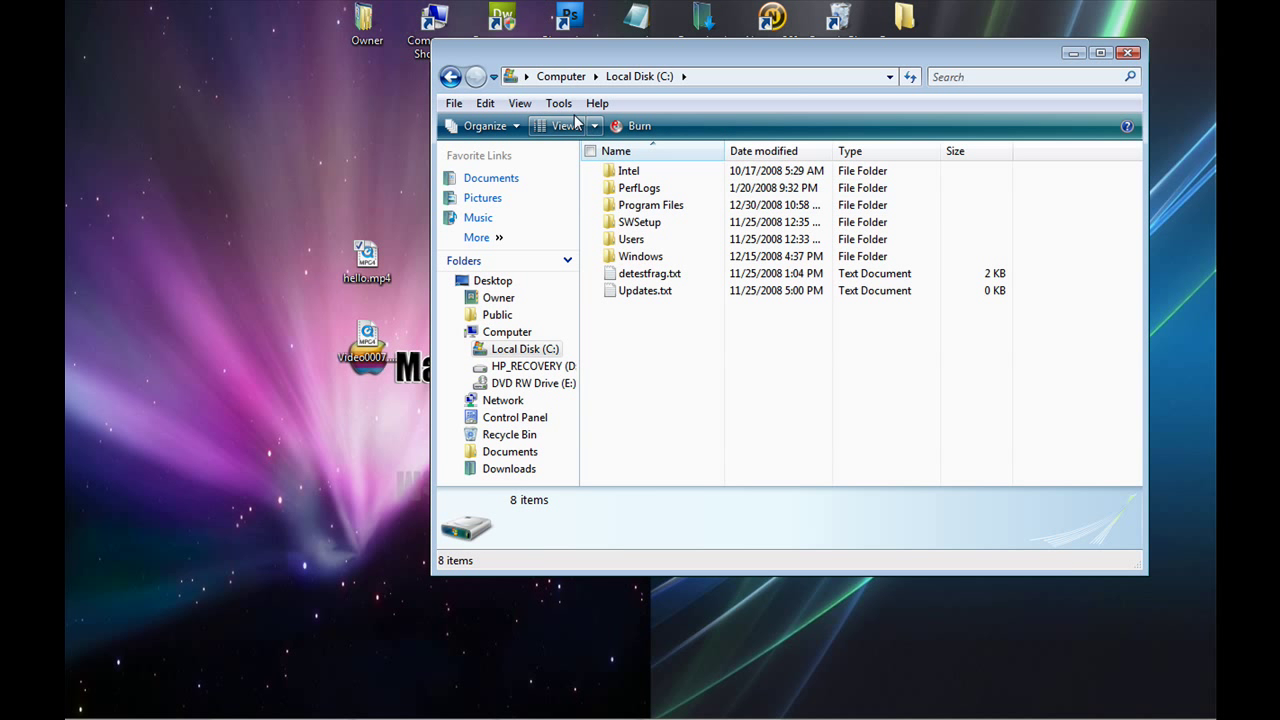
click(559, 104)
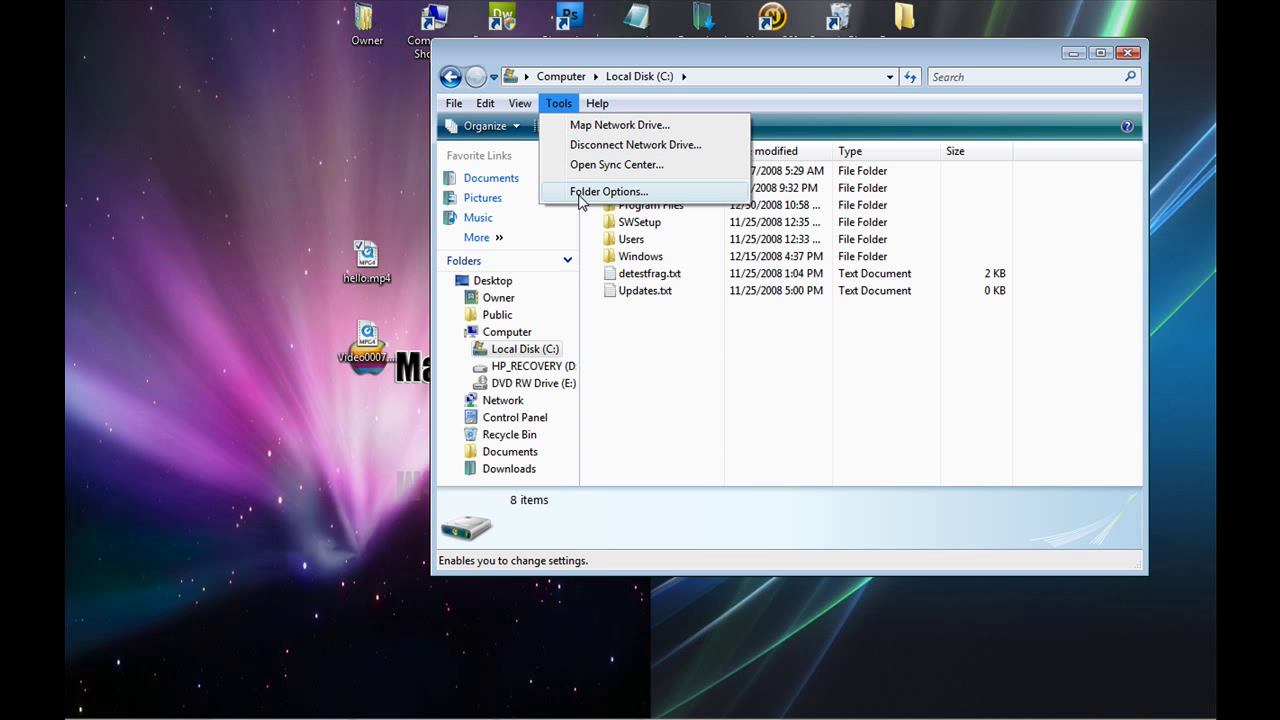
click(582, 192)
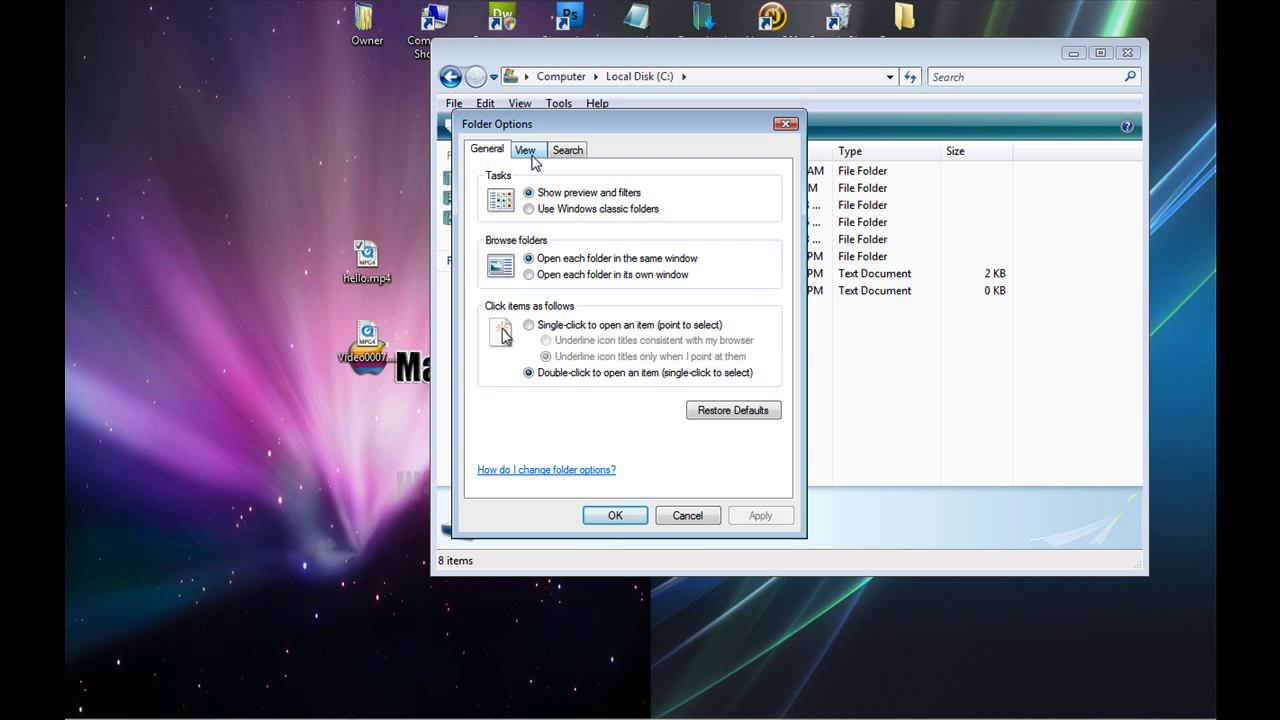
click(530, 158)
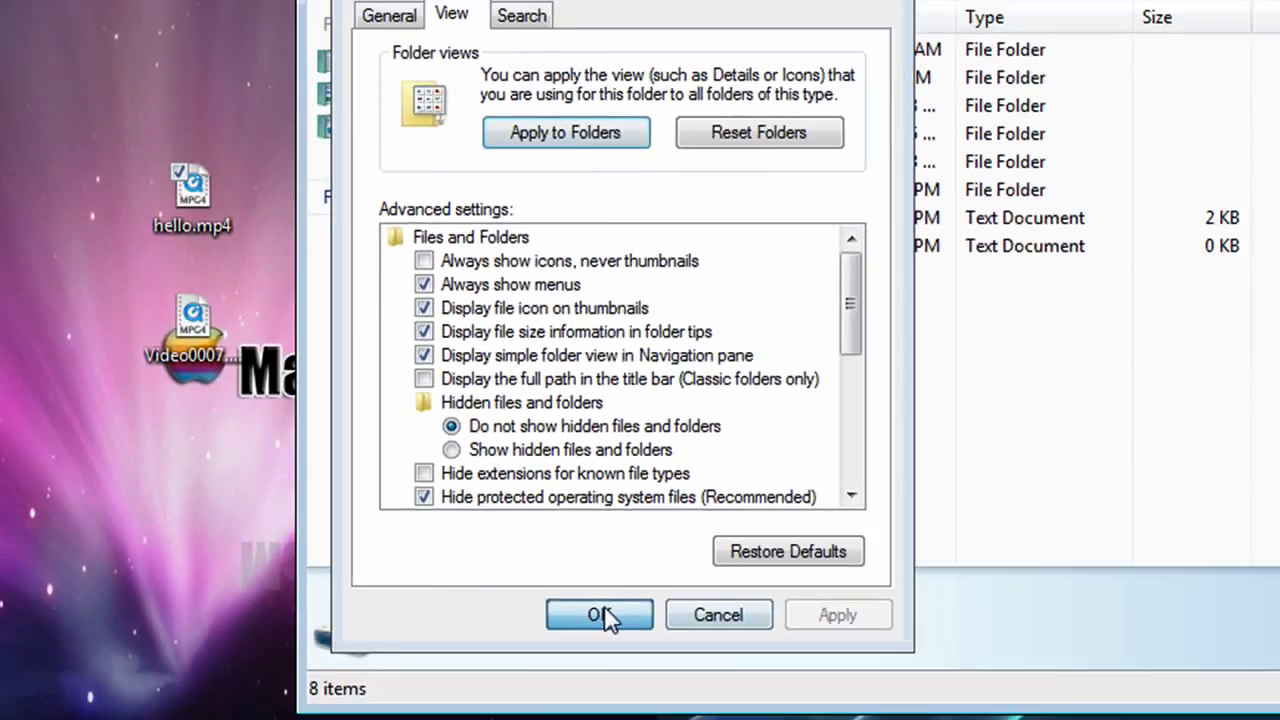
click(582, 718)
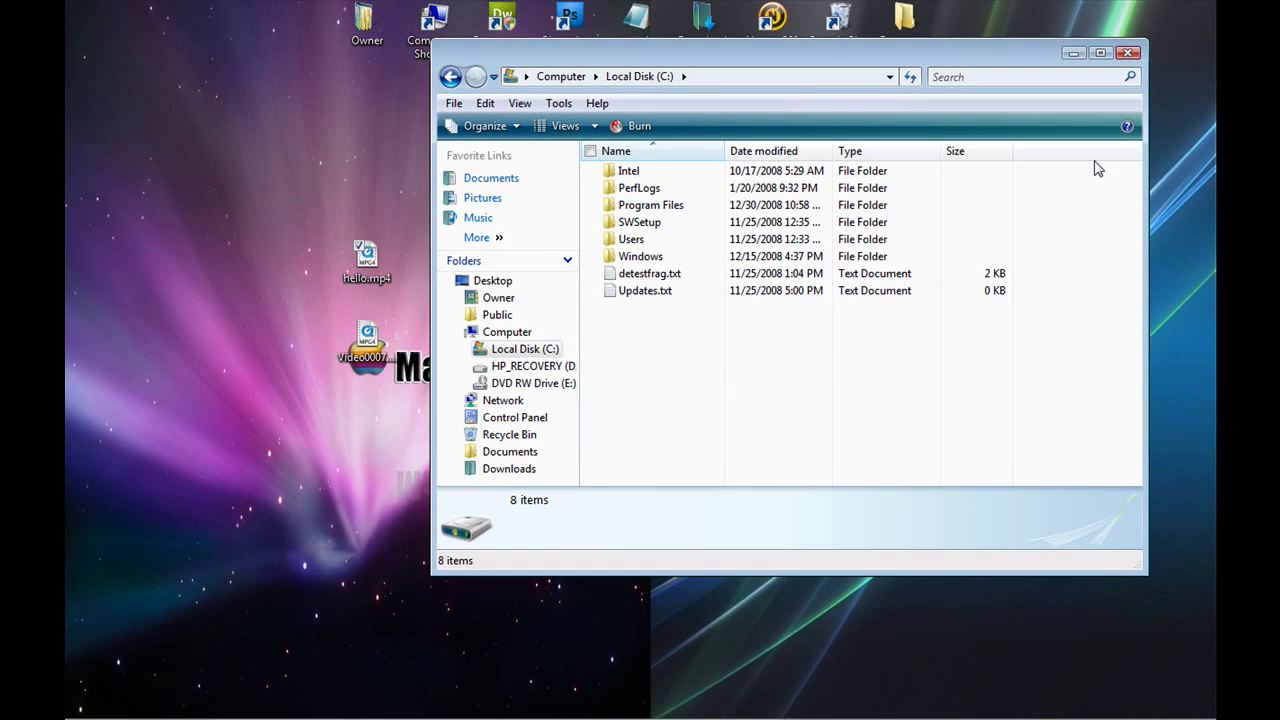
click(1128, 54)
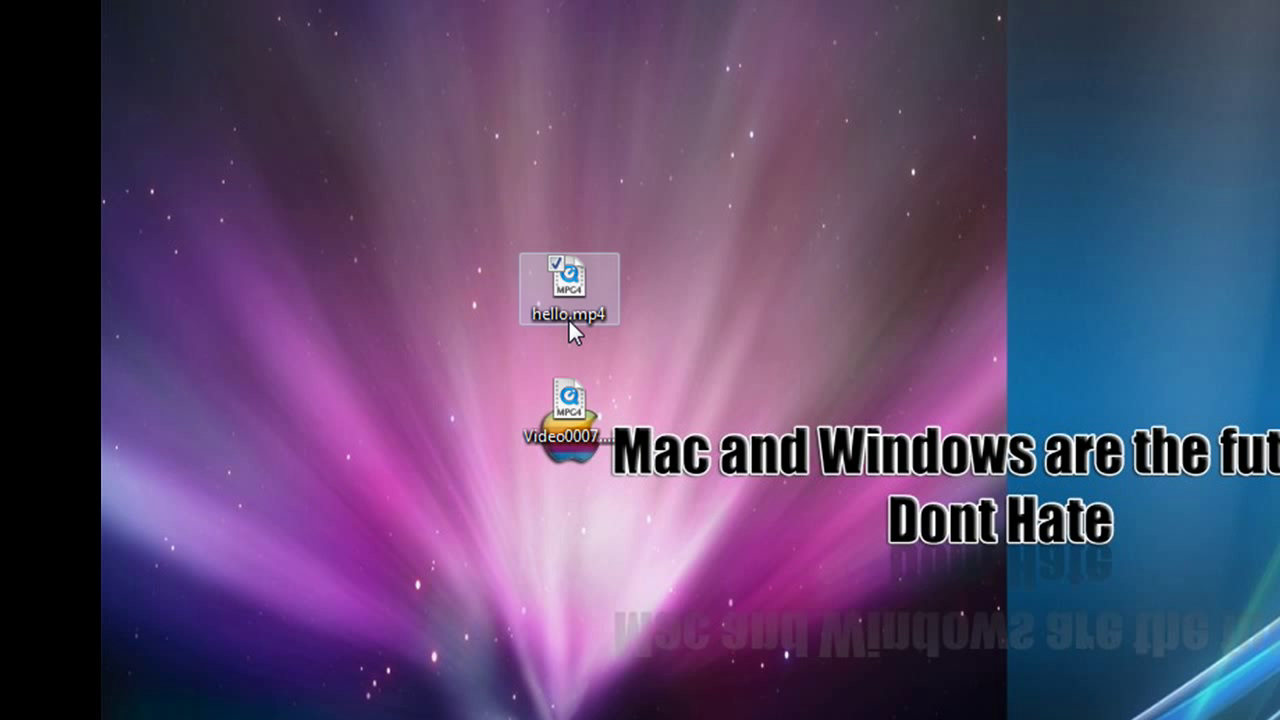
Rename hello.mp4 on the desktop as hello.3gp and accept the extension change
right_click(569, 304)
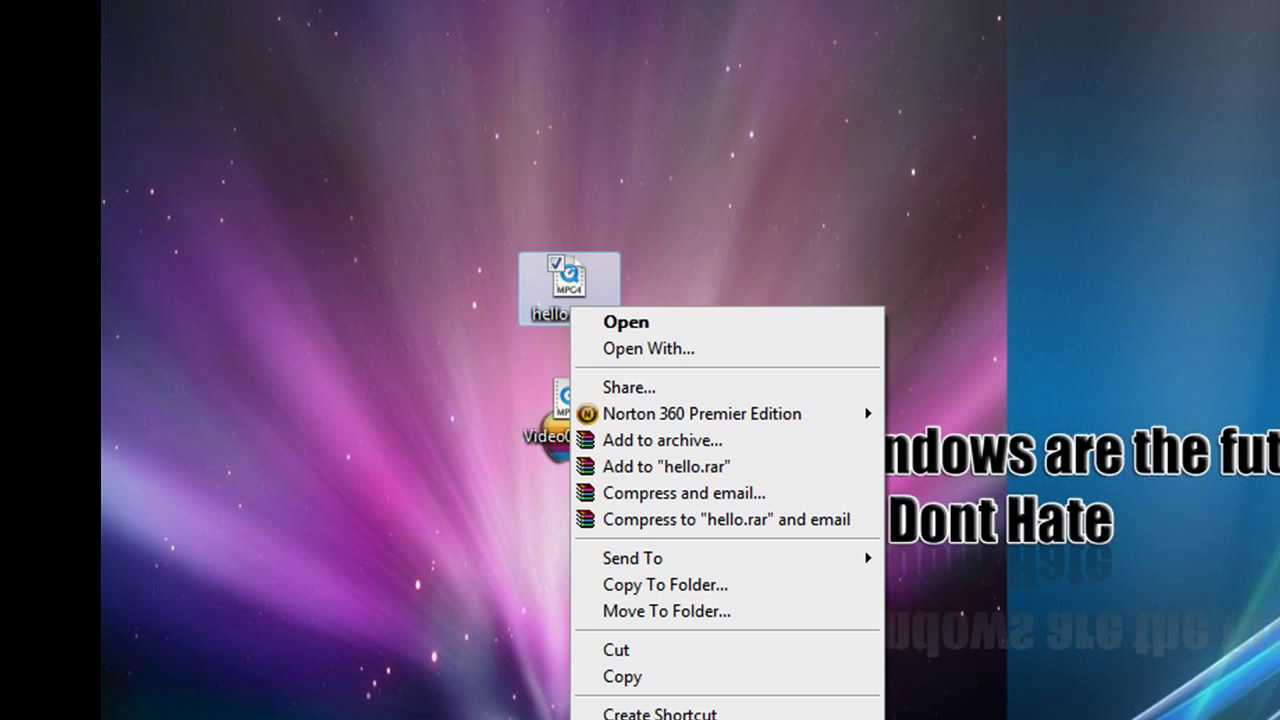
key(m)
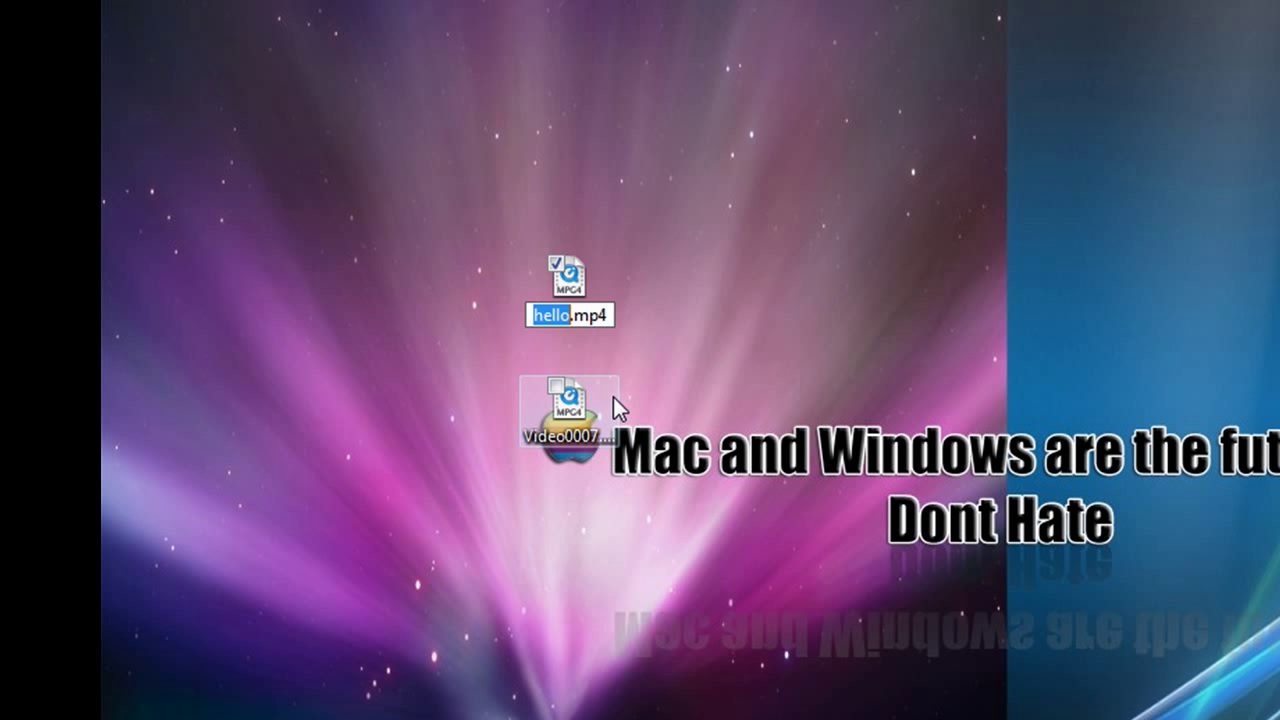
click(609, 316)
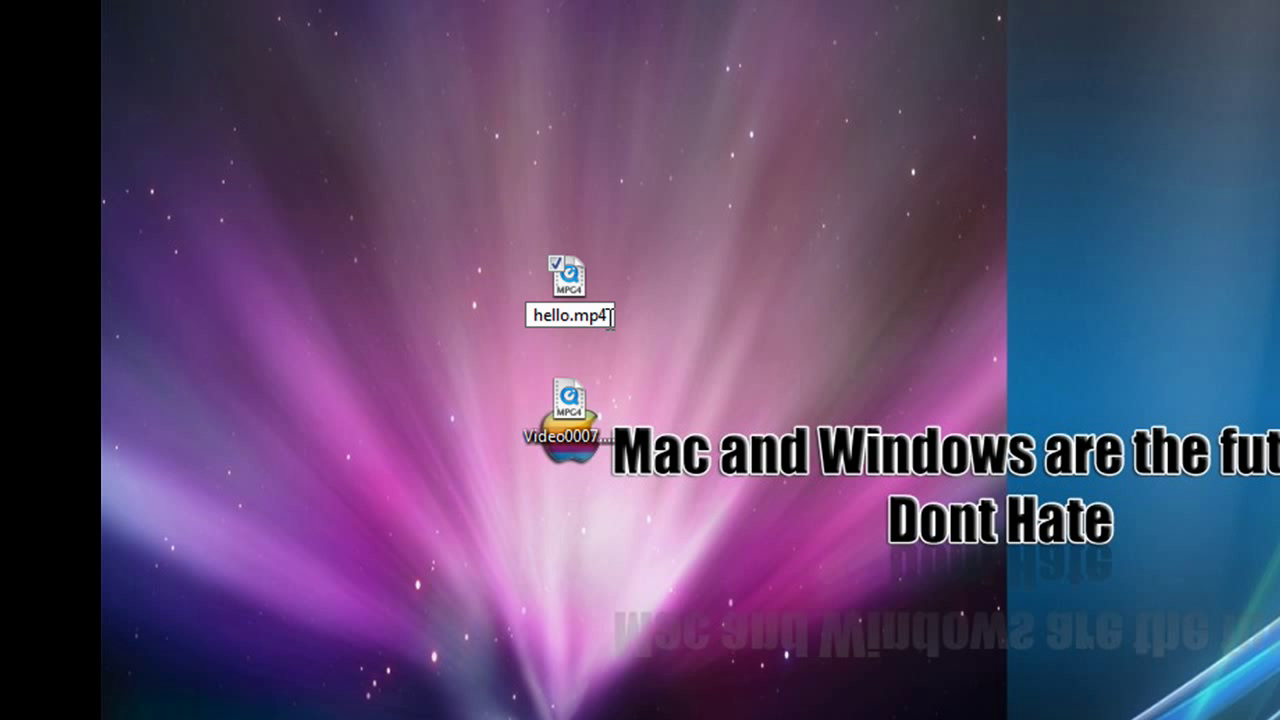
key(BackSpace)
key(BackSpace)
key(BackSpace)
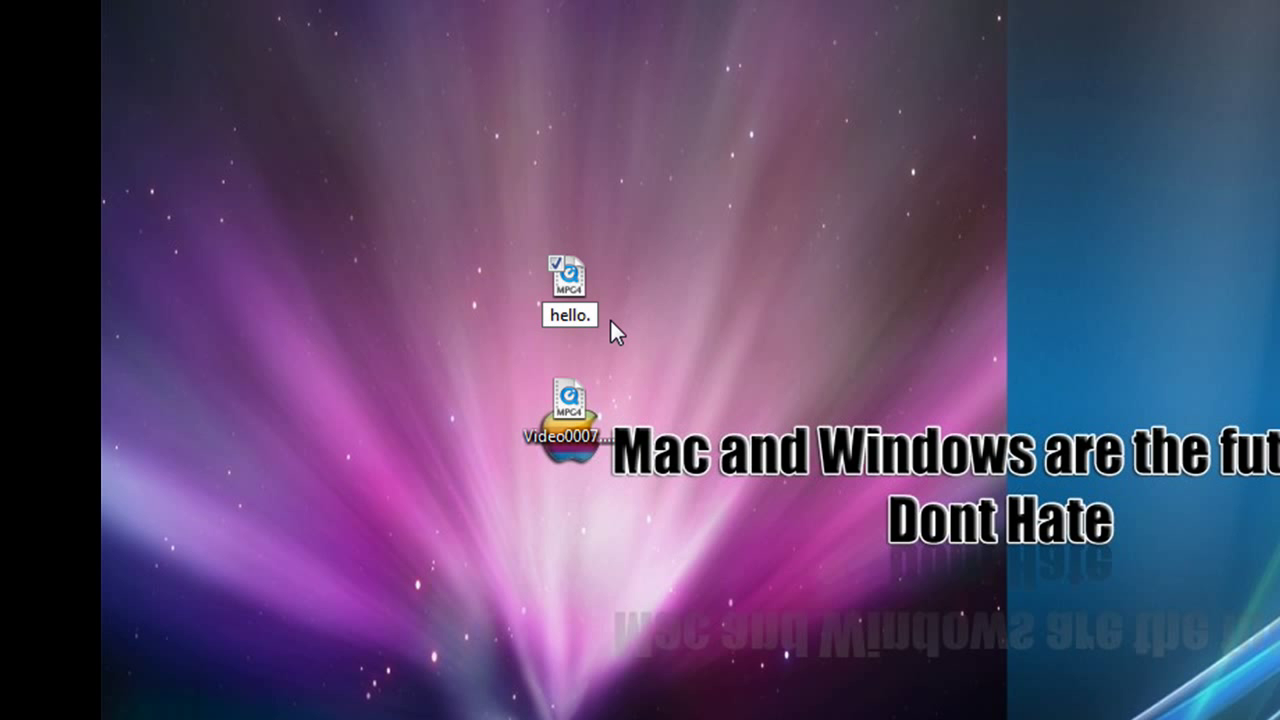
text(3gp)
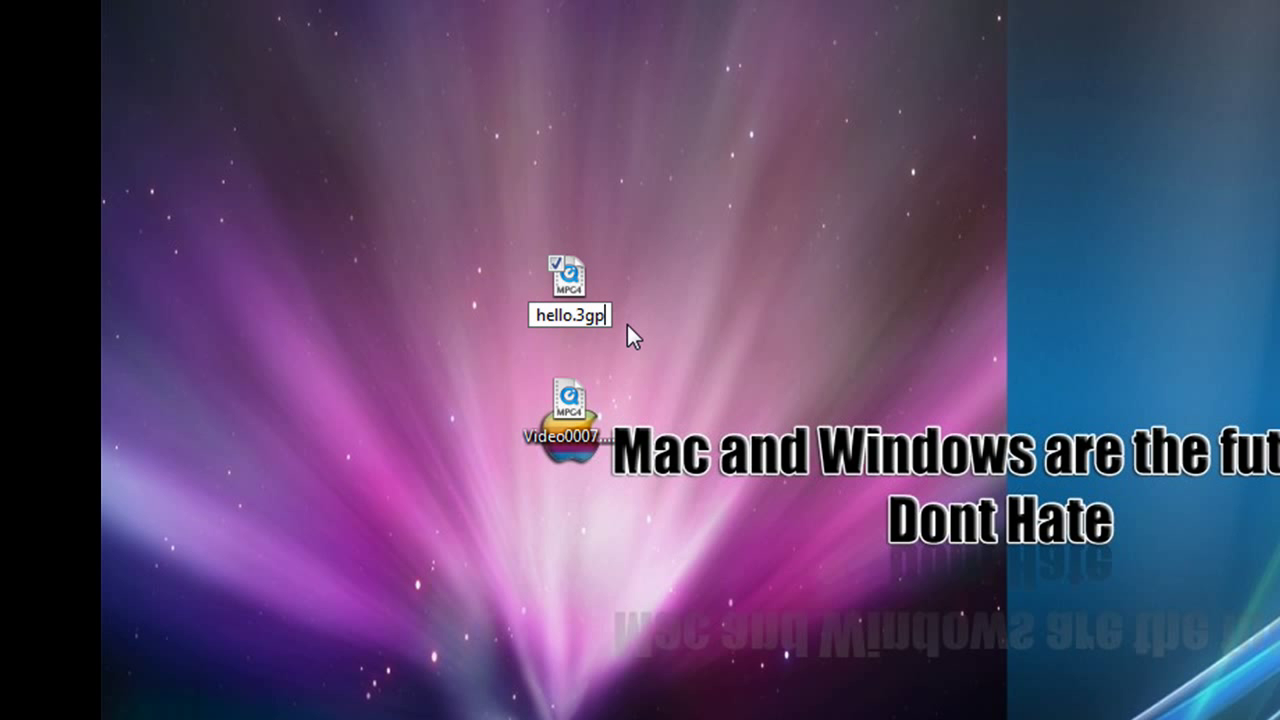
key(Return)
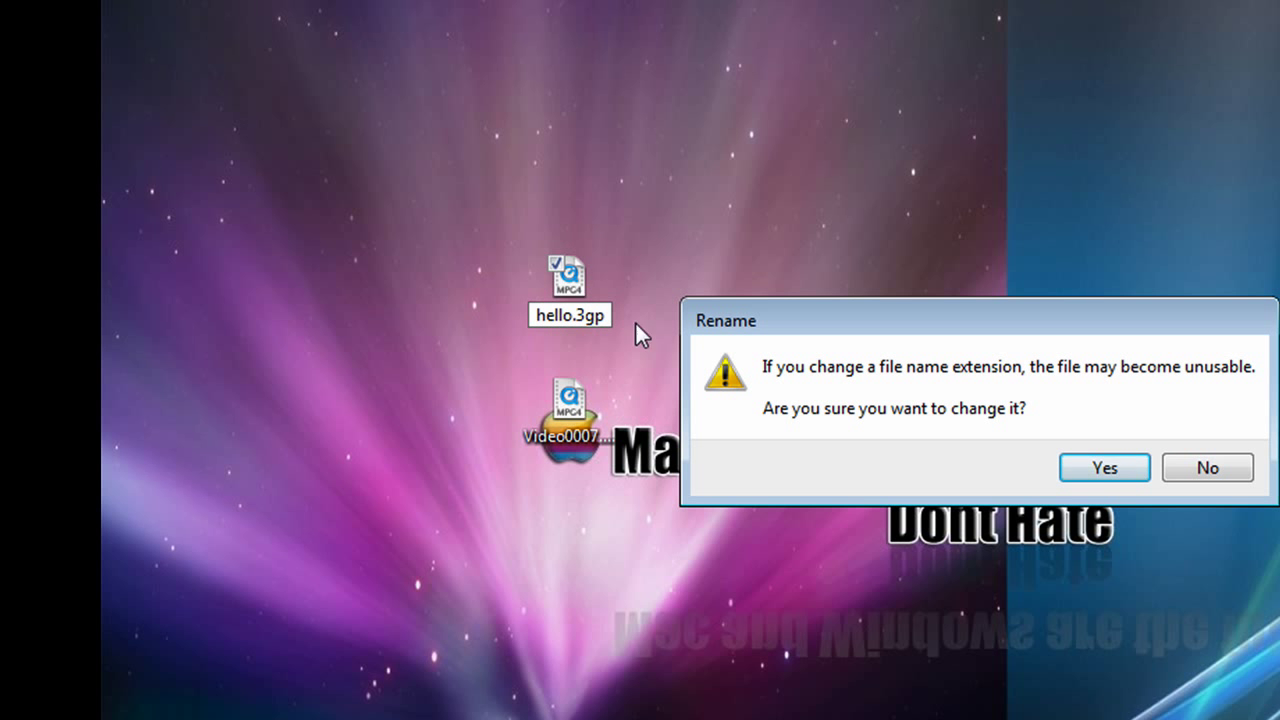
click(1105, 467)
Rename Video0007.mp4 on the desktop as Video0007.3gp, accept the extension change, and deselect the file
drag(626, 324, 614, 448)
right_click(581, 430)
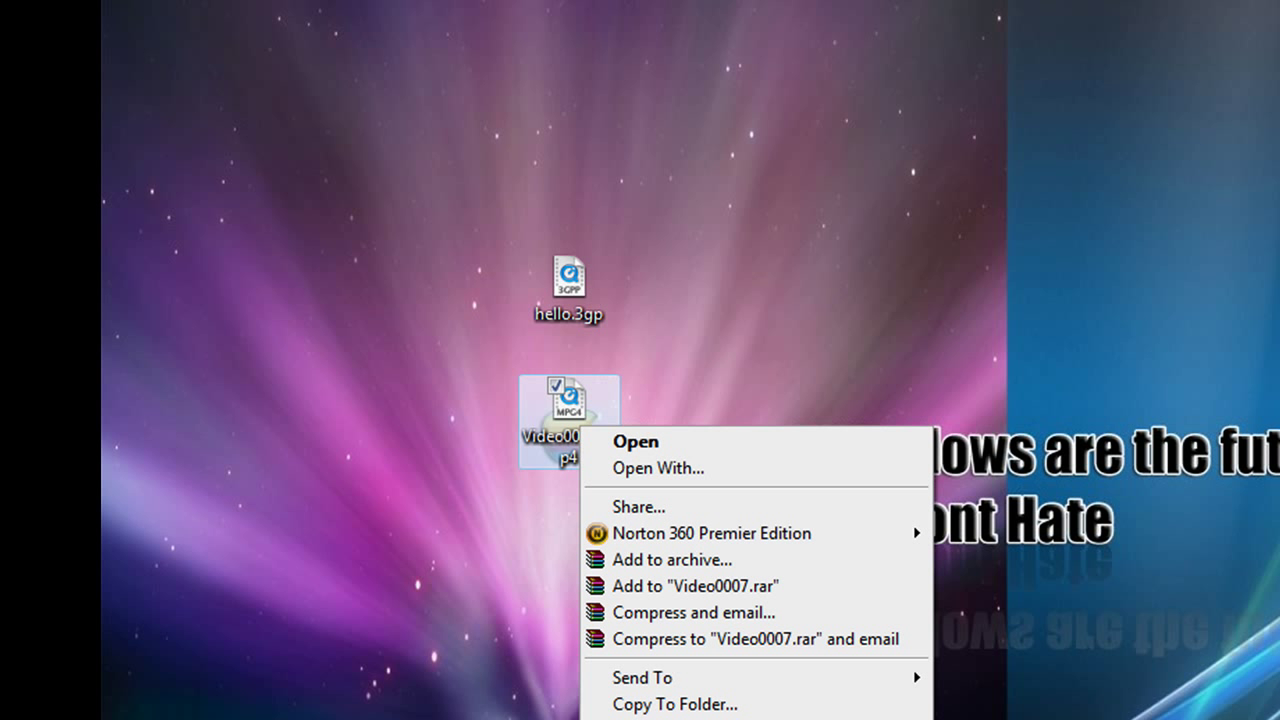
key(m)
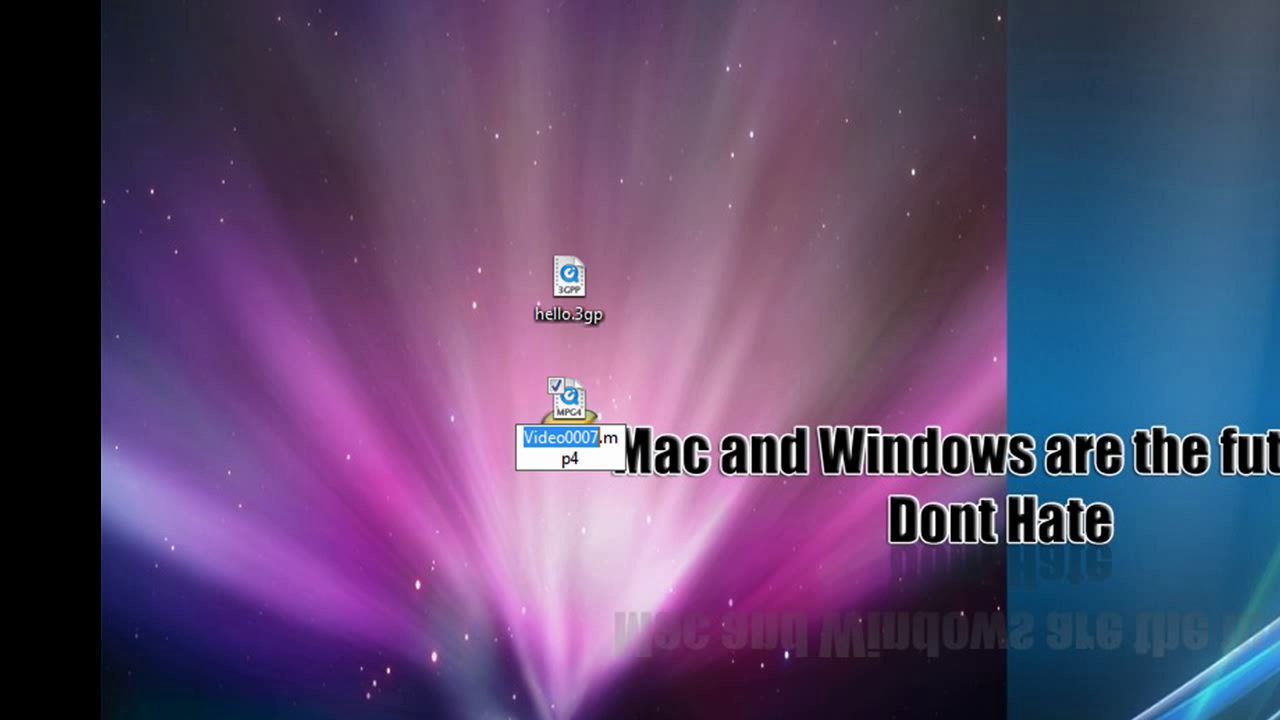
click(600, 465)
key(BackSpace)
key(BackSpace)
key(BackSpace)
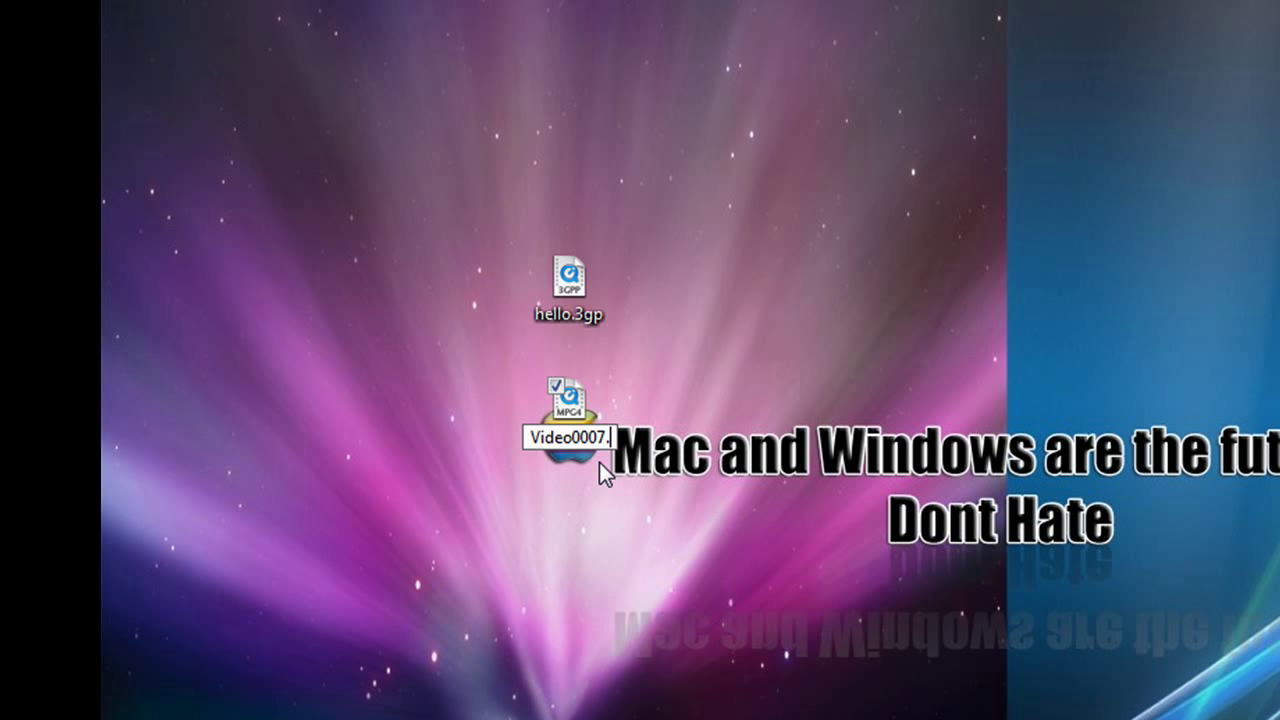
text(3g)
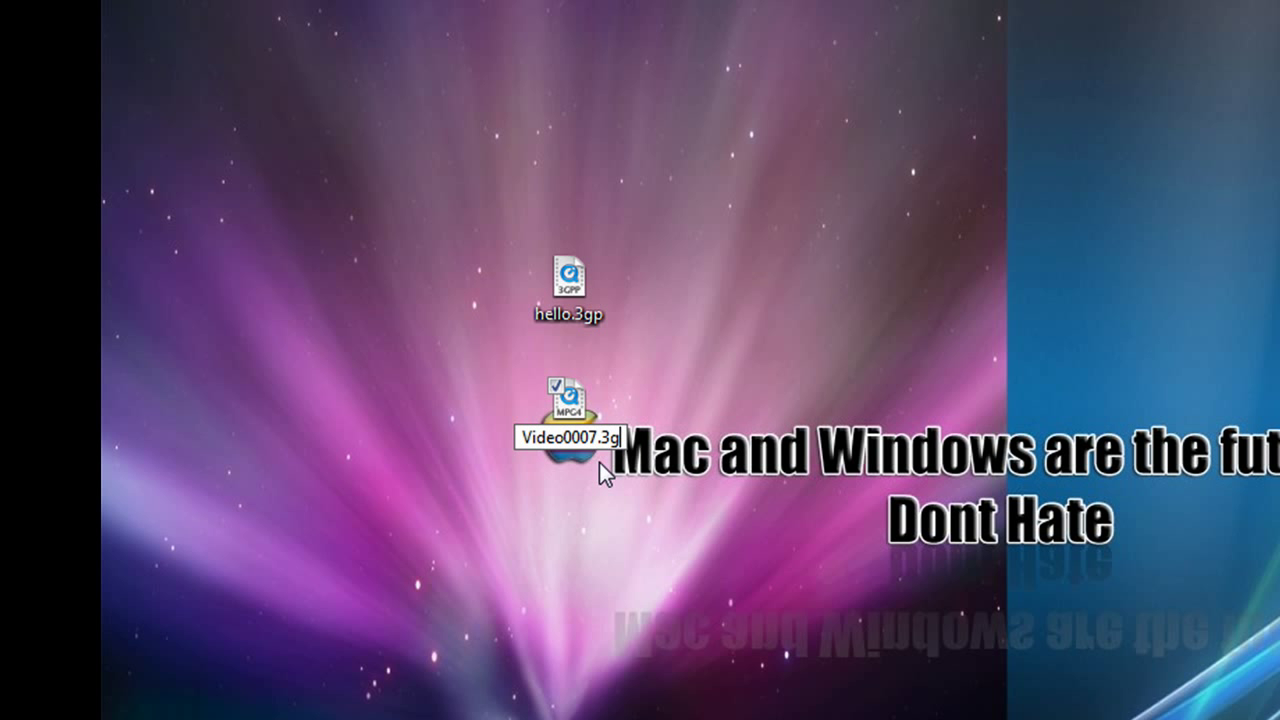
text(p)
key(Return)
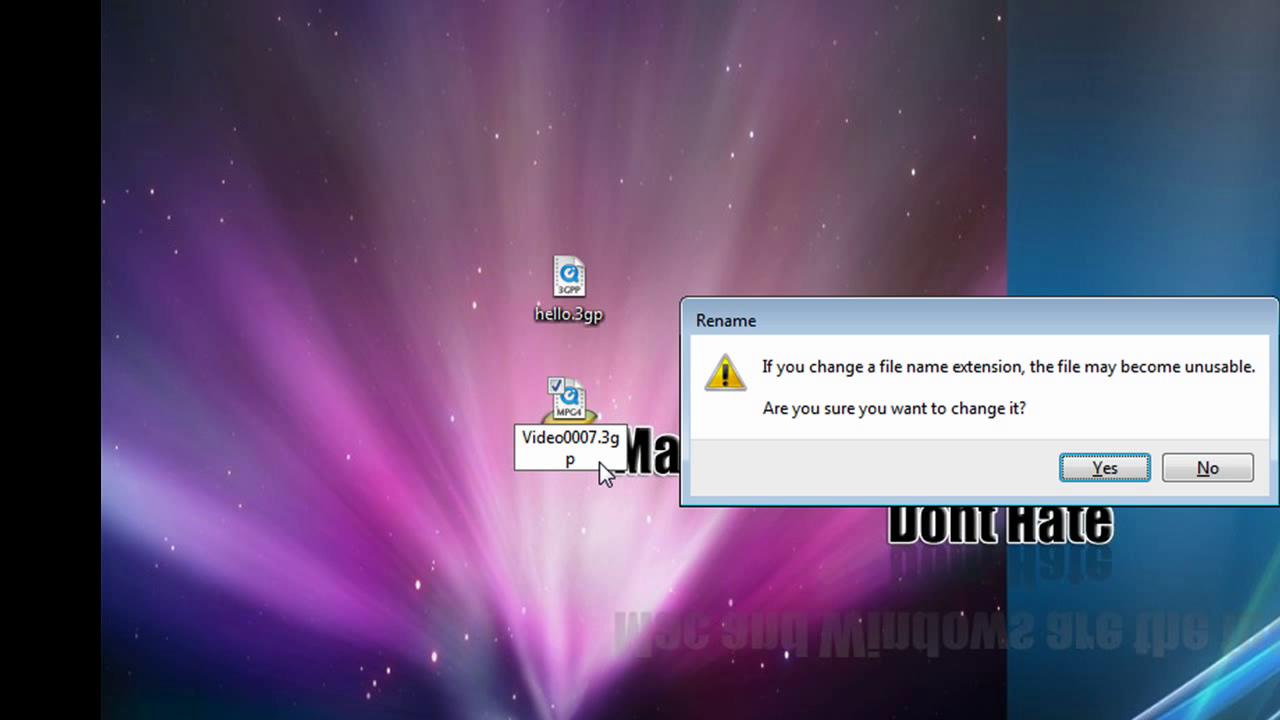
click(1089, 473)
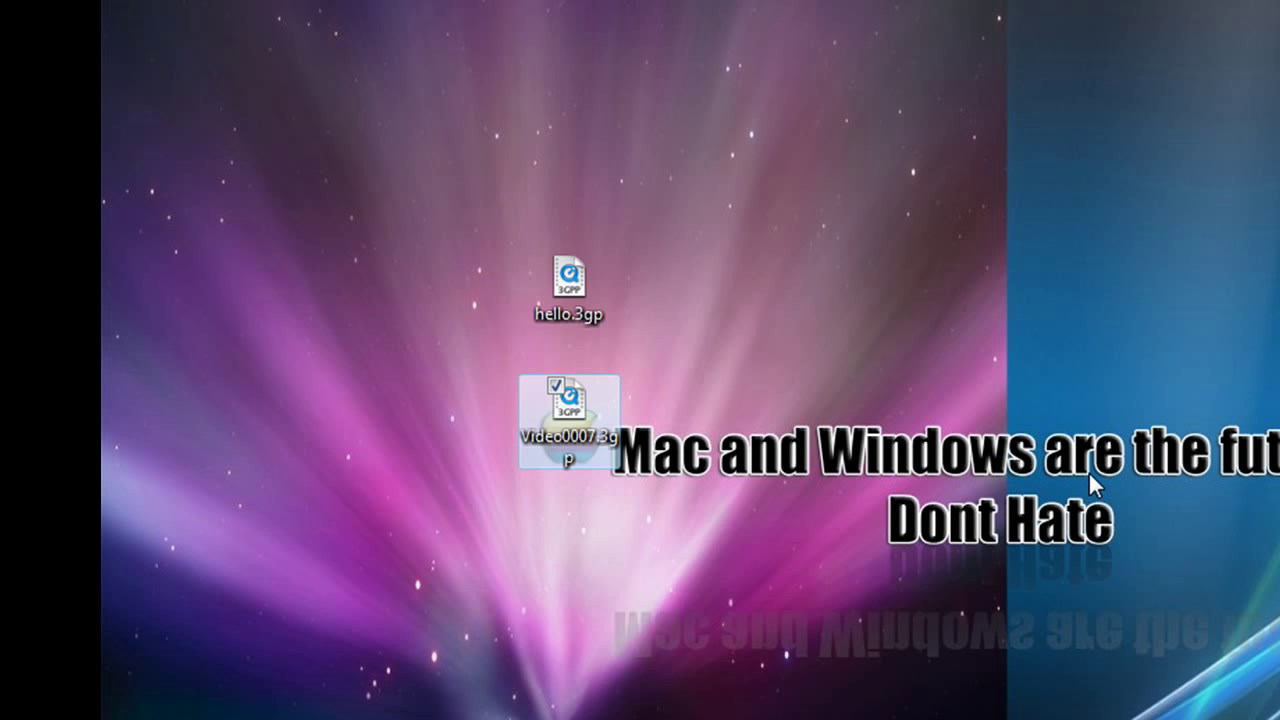
click(955, 380)
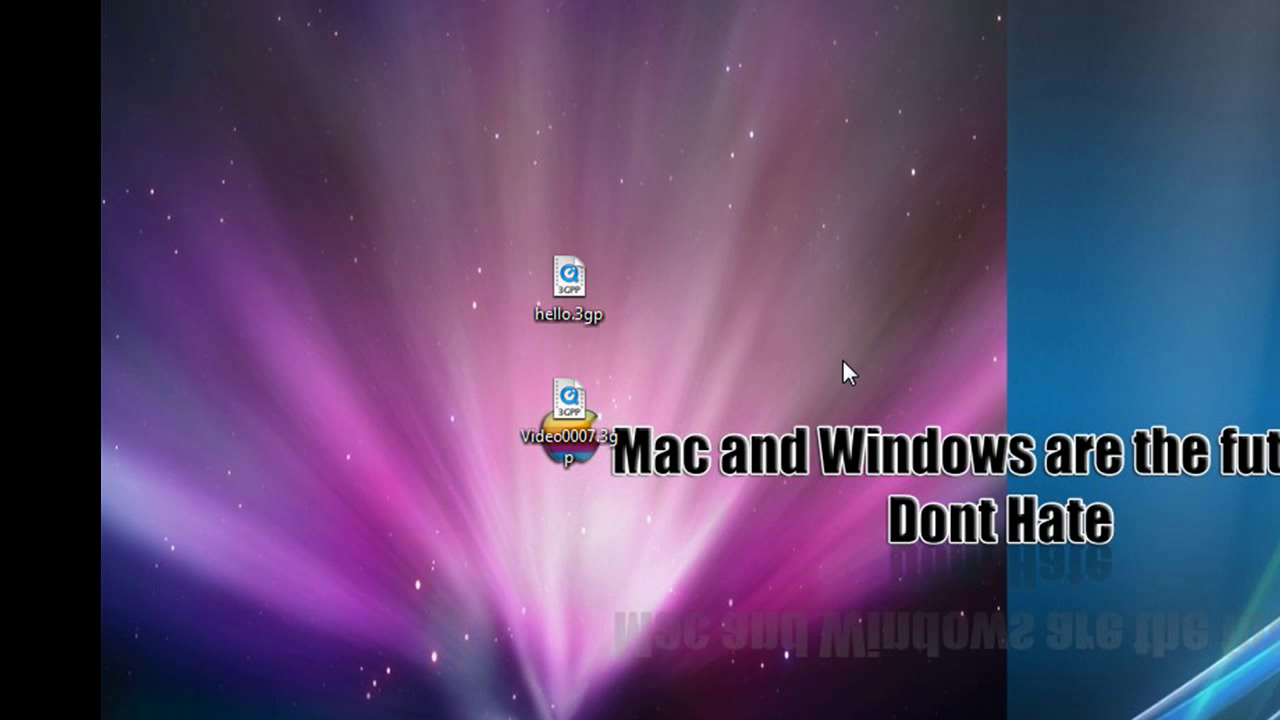
Open hello.3gp, play a few seconds of the video, pause it, and close the player
mouse_move(592, 310)
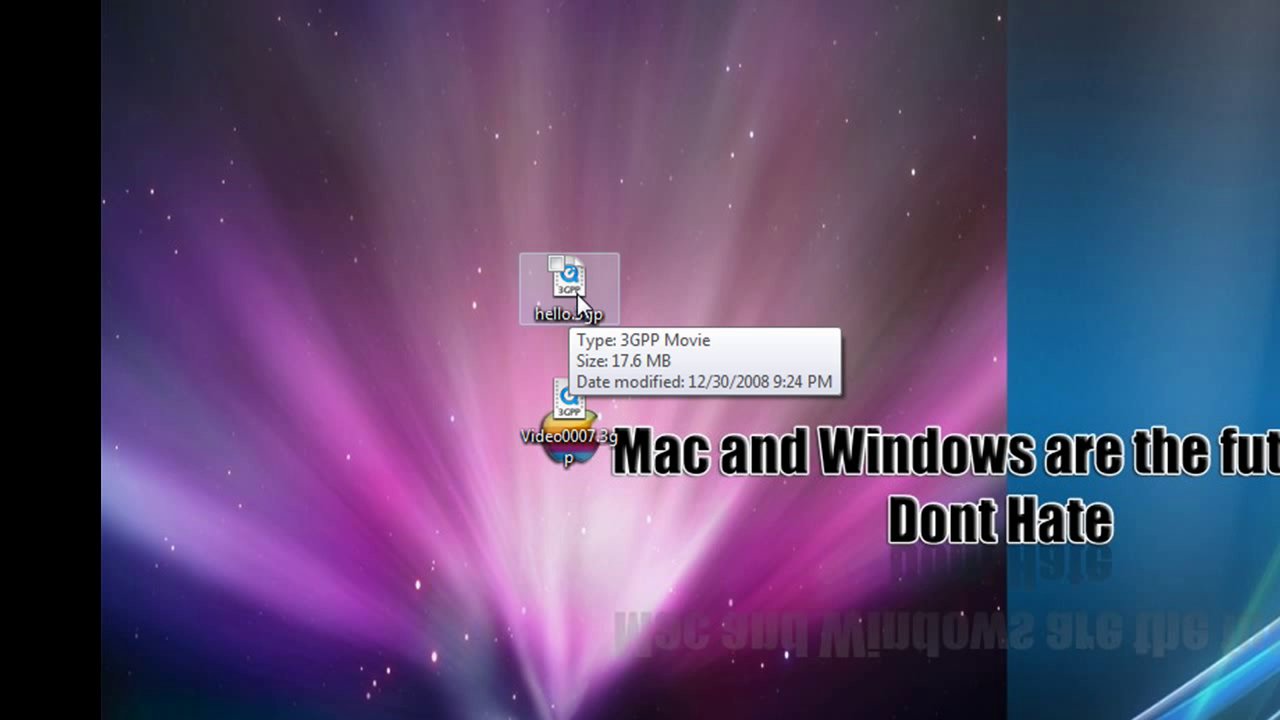
click(577, 294)
double_click(577, 294)
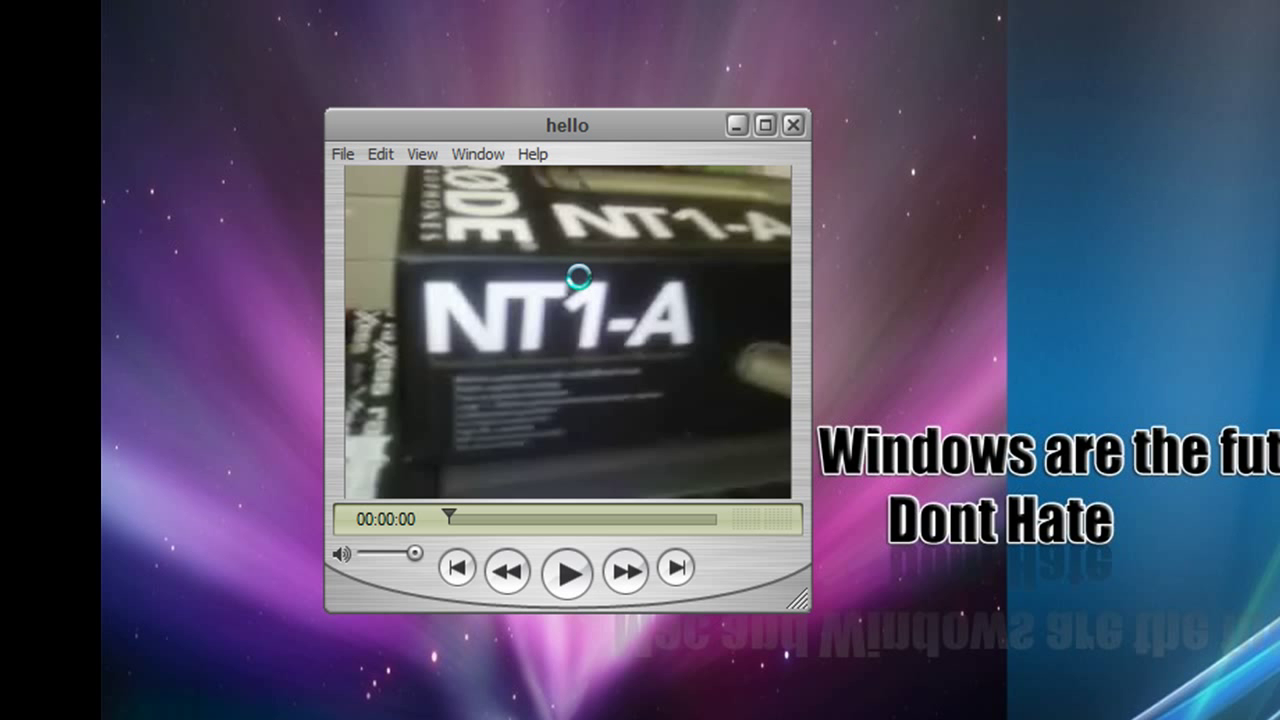
drag(579, 122, 792, 185)
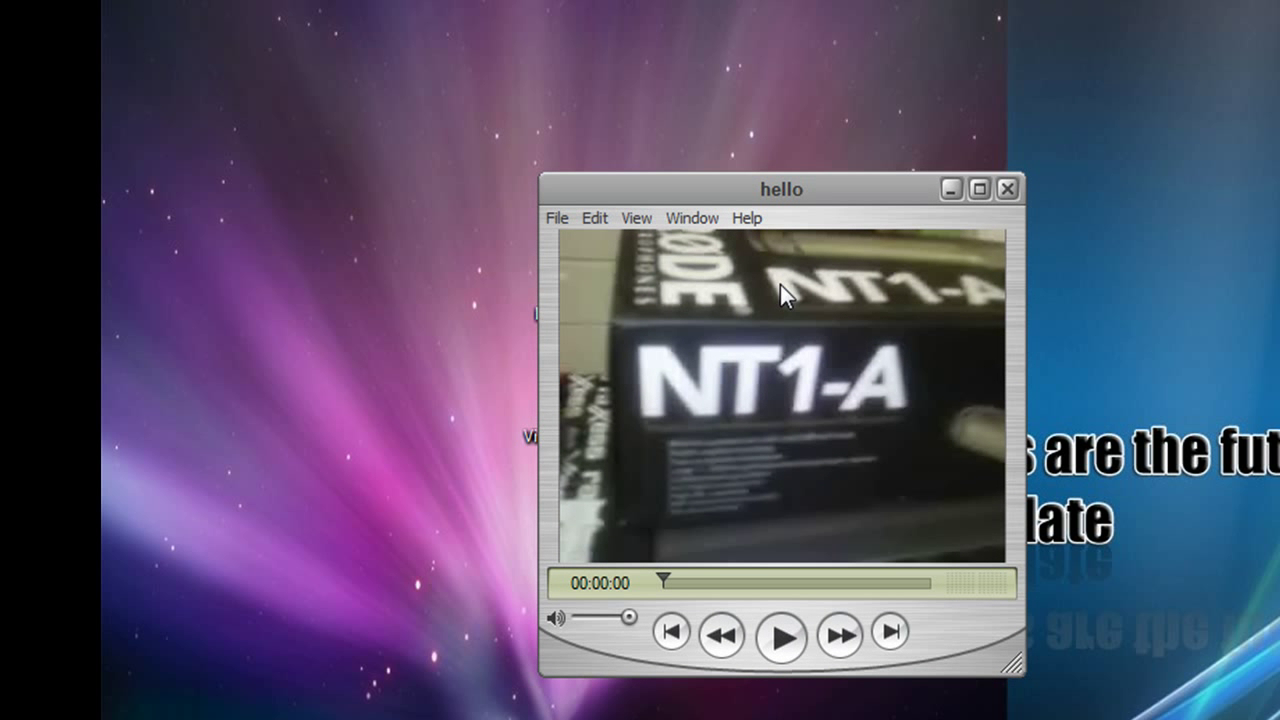
click(769, 641)
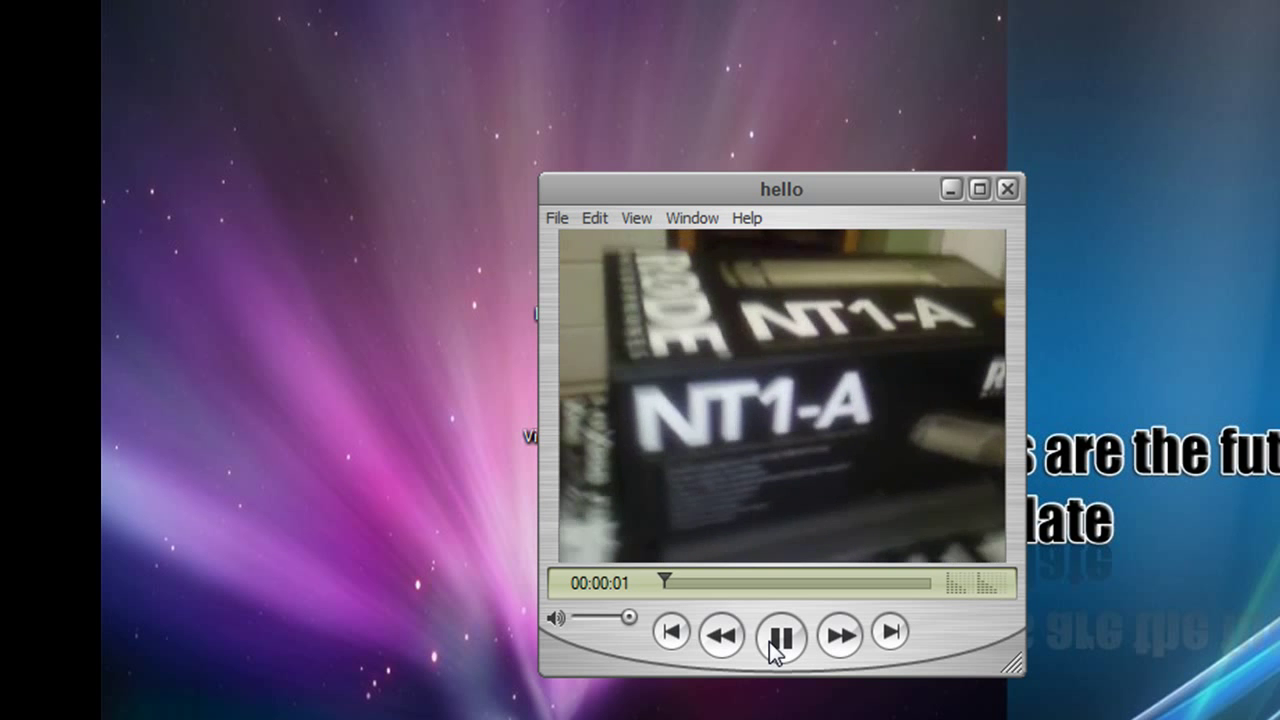
click(769, 641)
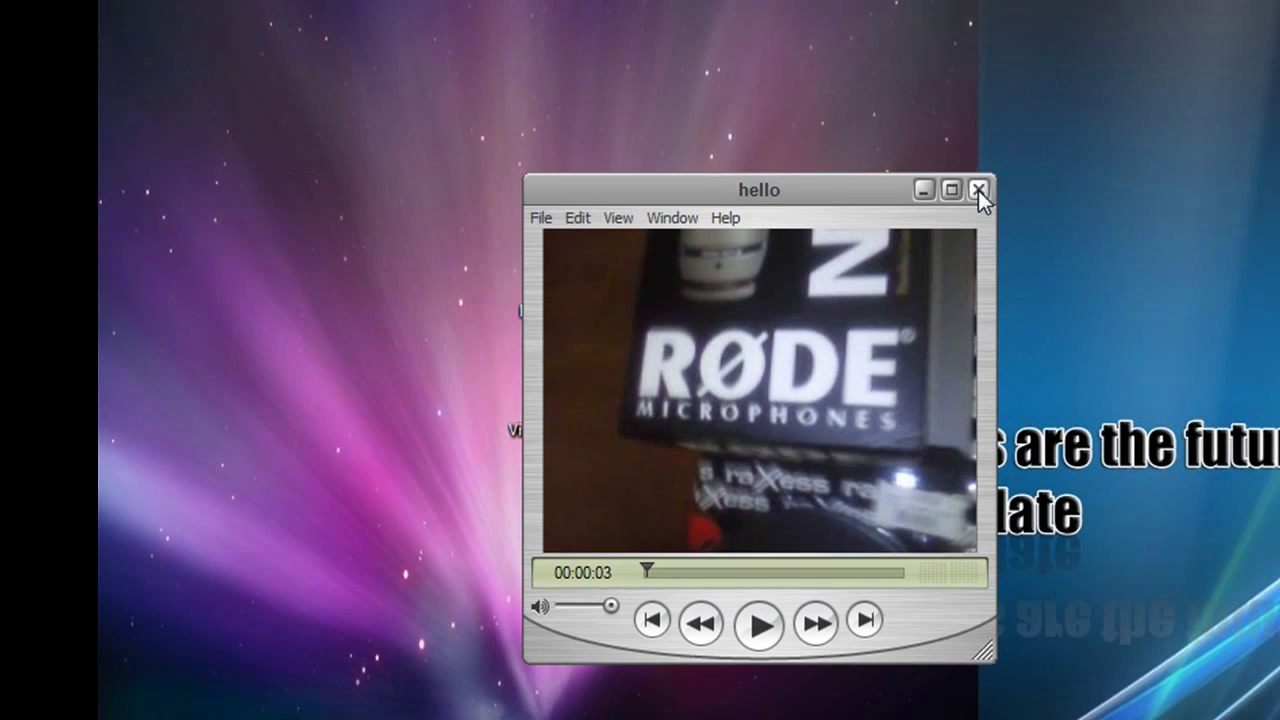
click(1007, 189)
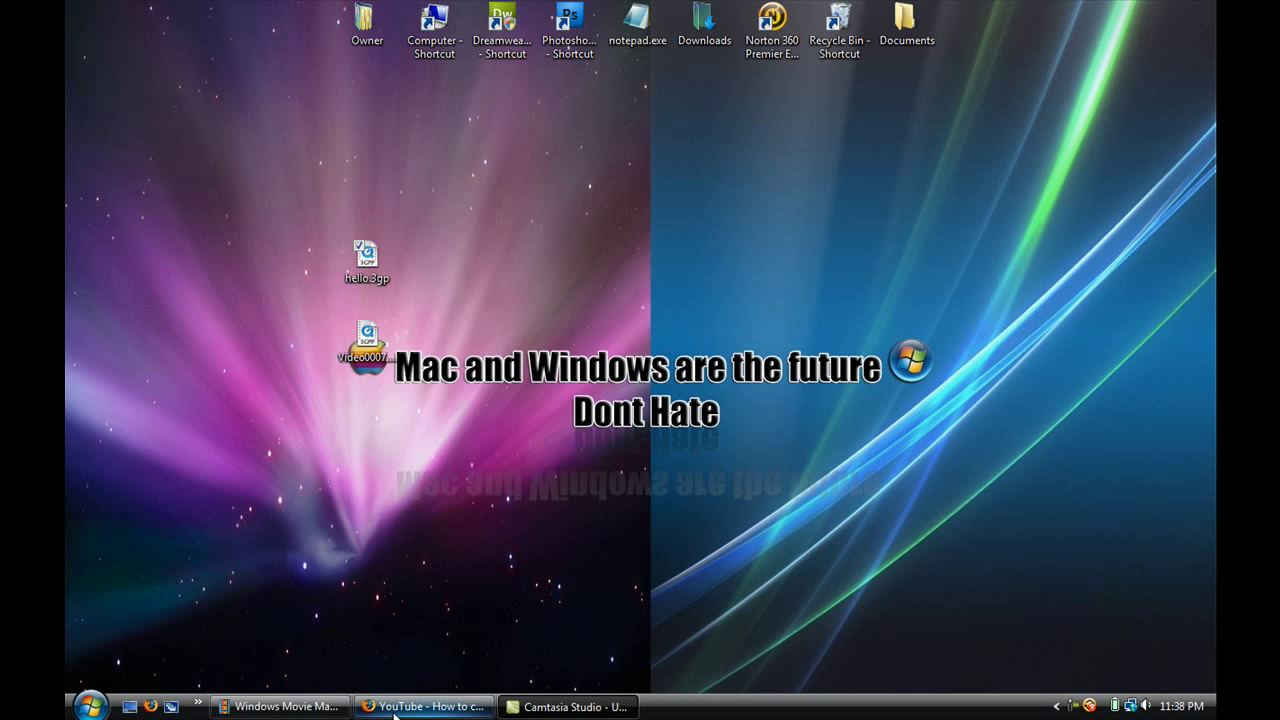
Switch to Firefox to view the YouTube video "How to change file extensions (XP)", minimize the browser, and clear the desktop selection
click(395, 712)
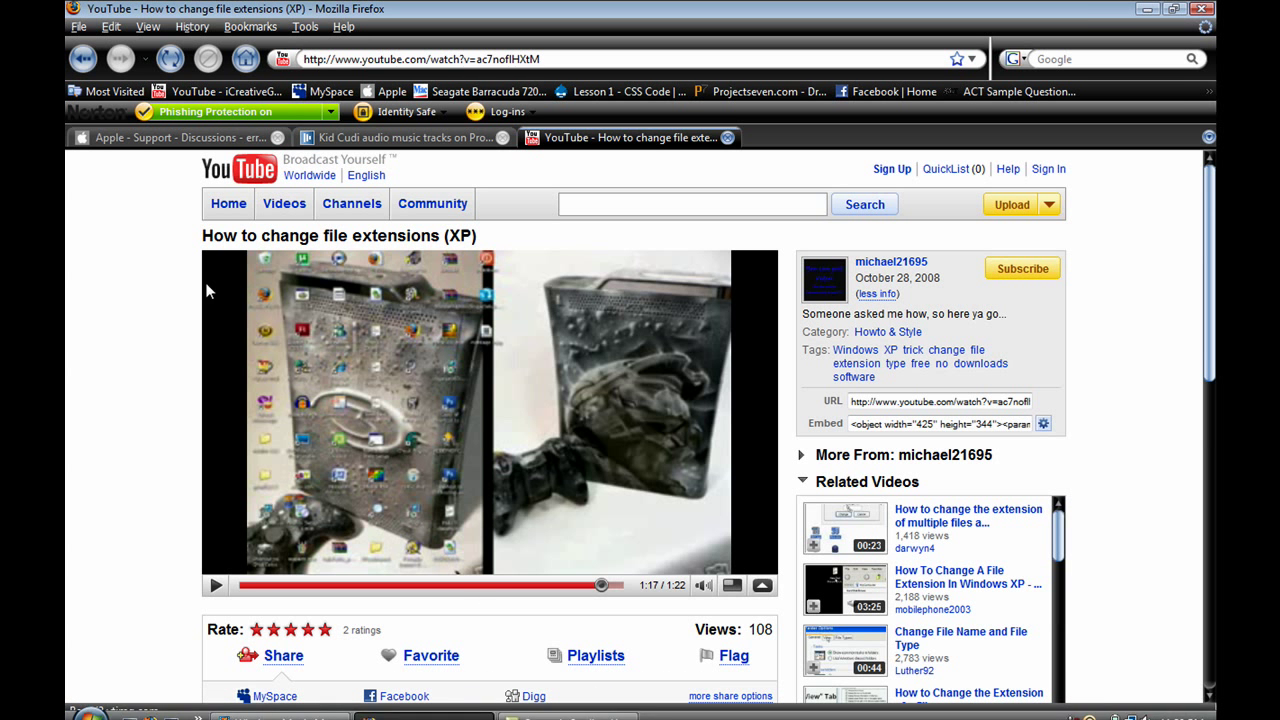
click(1147, 9)
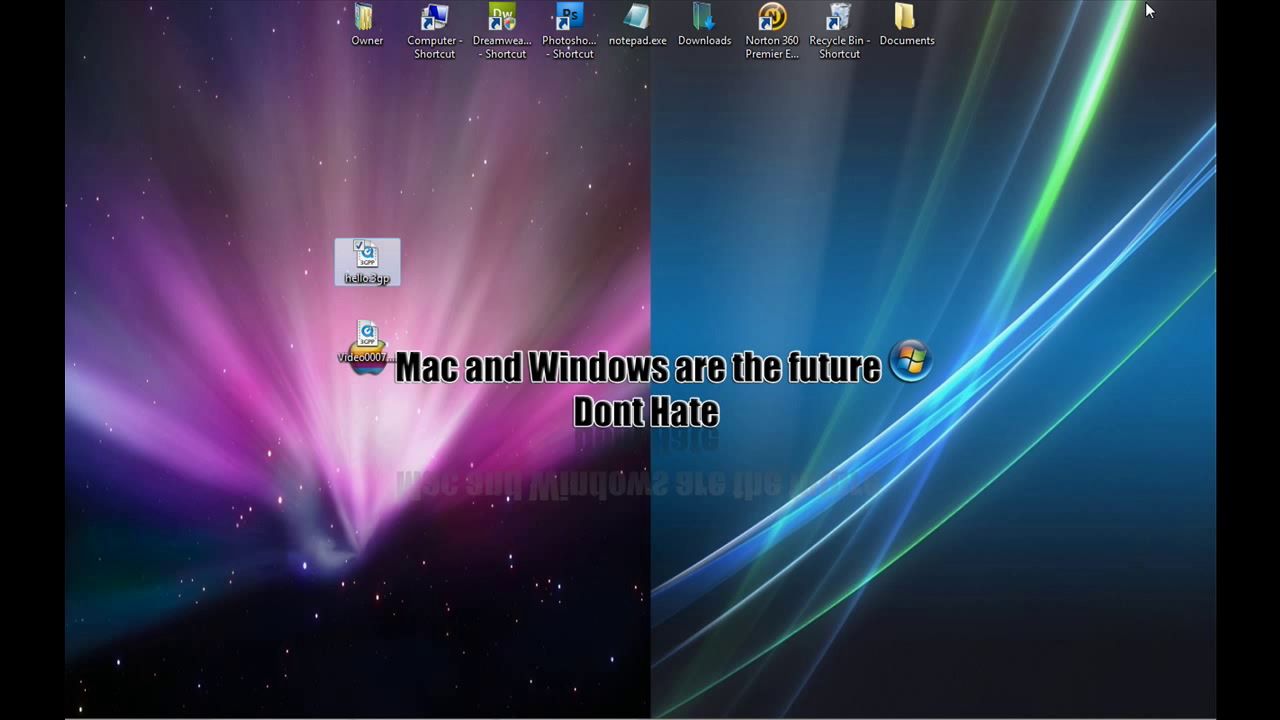
click(435, 422)
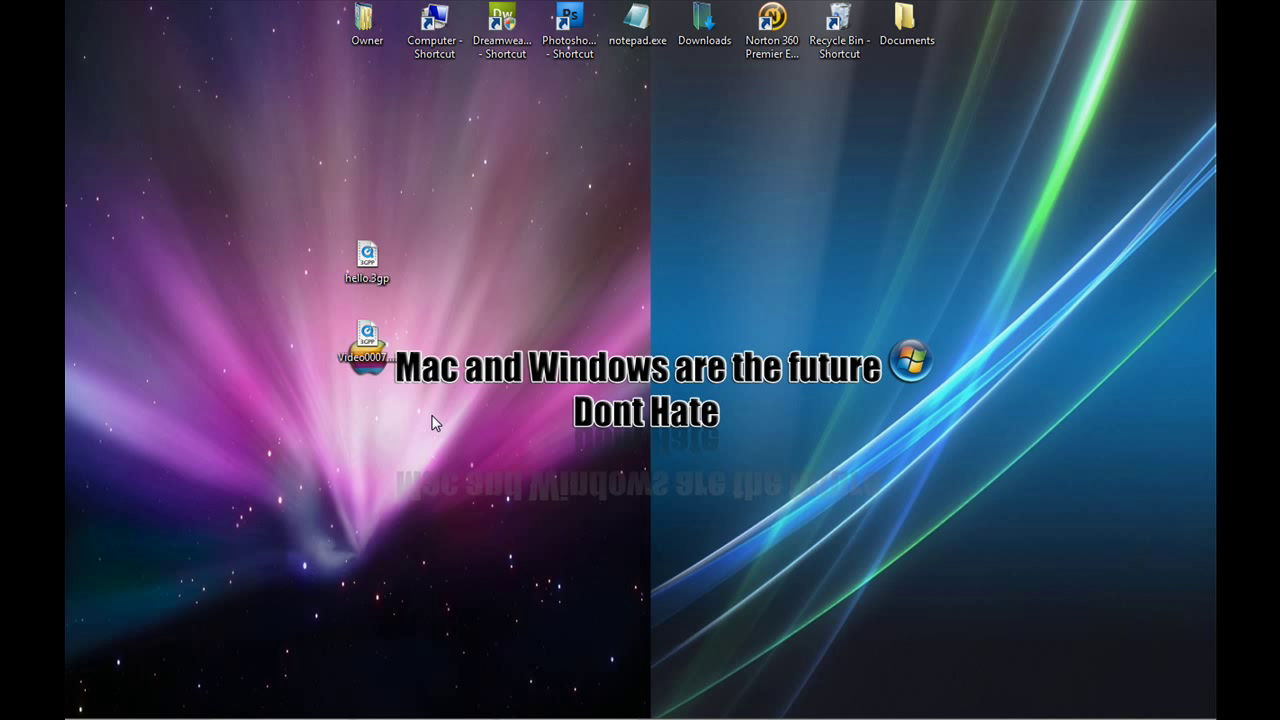